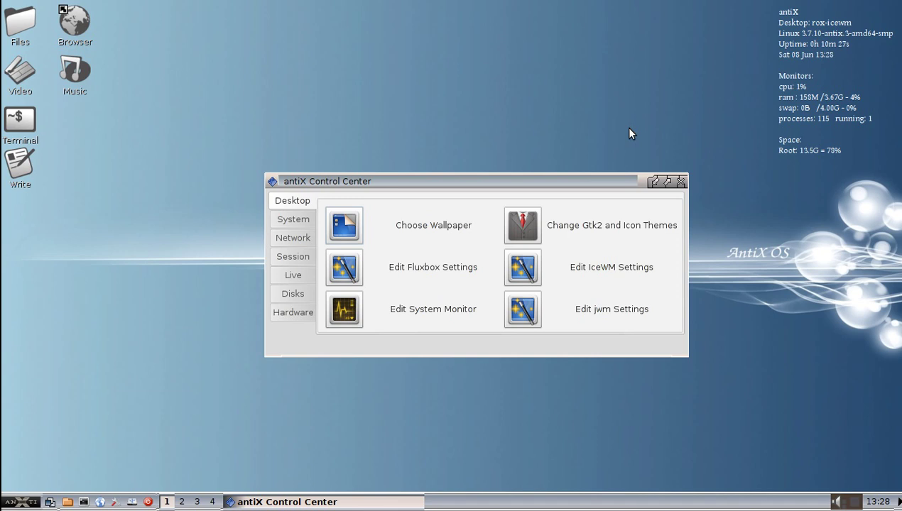
# Launch the wicd wireless connection tool from the Control Center's network tools and open its preferences at the wireless interface setting.
pyautogui.click(297, 260)
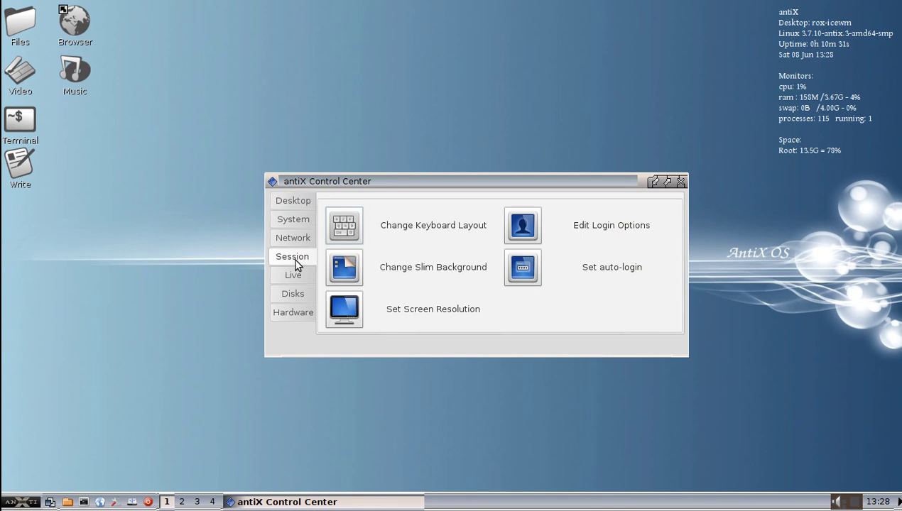
pyautogui.click(295, 239)
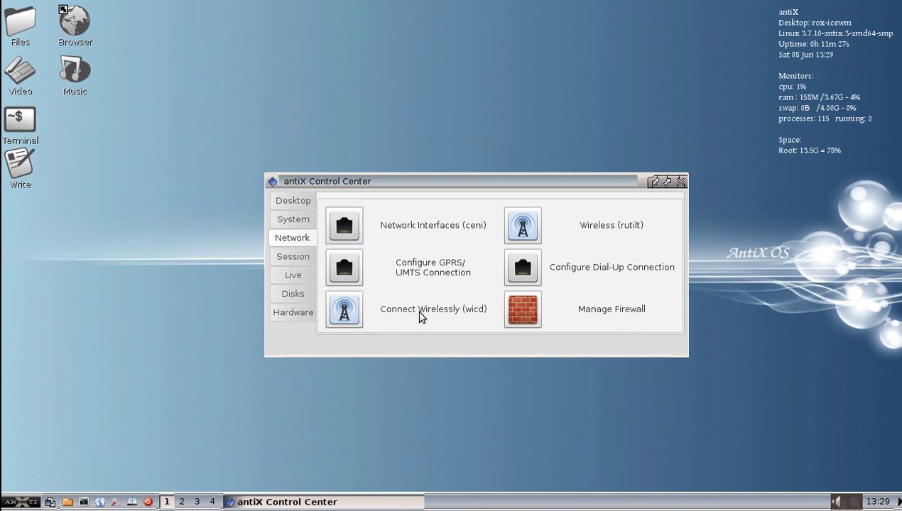
pyautogui.click(346, 310)
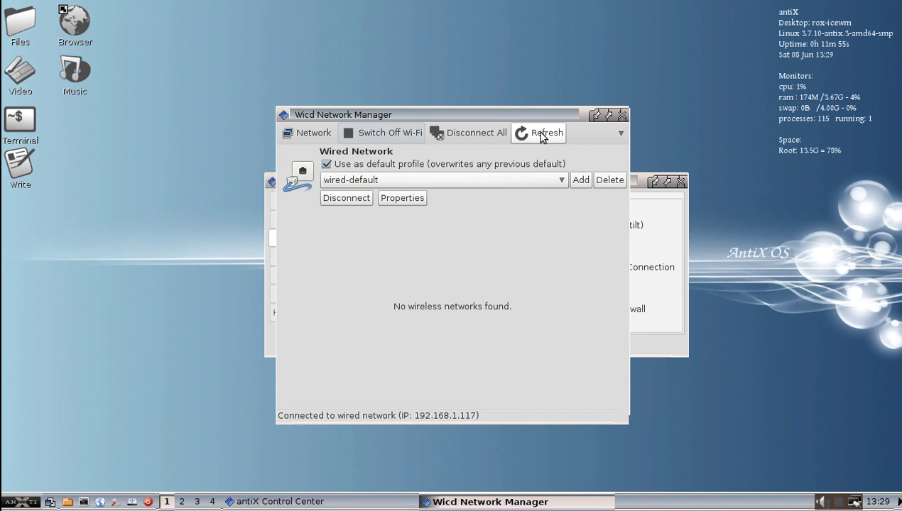
pyautogui.click(620, 134)
pyautogui.click(620, 135)
pyautogui.click(621, 135)
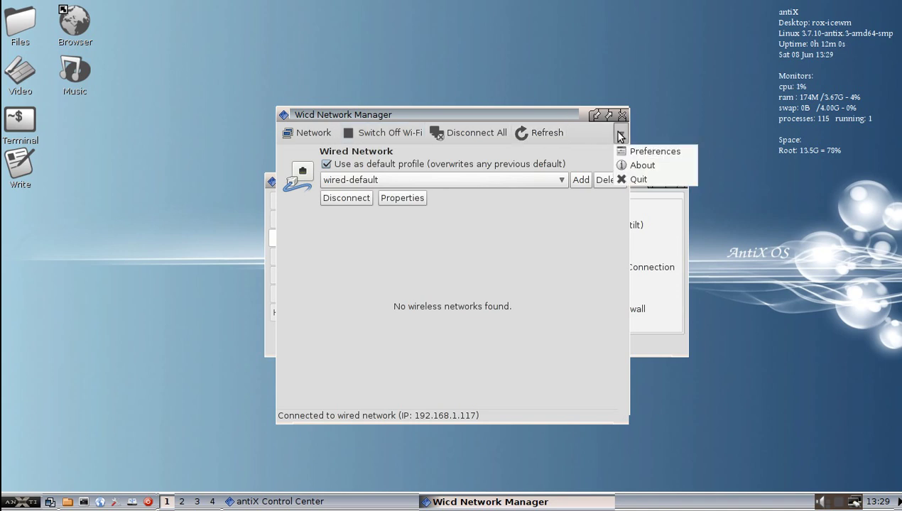
pyautogui.click(645, 152)
pyautogui.click(206, 68)
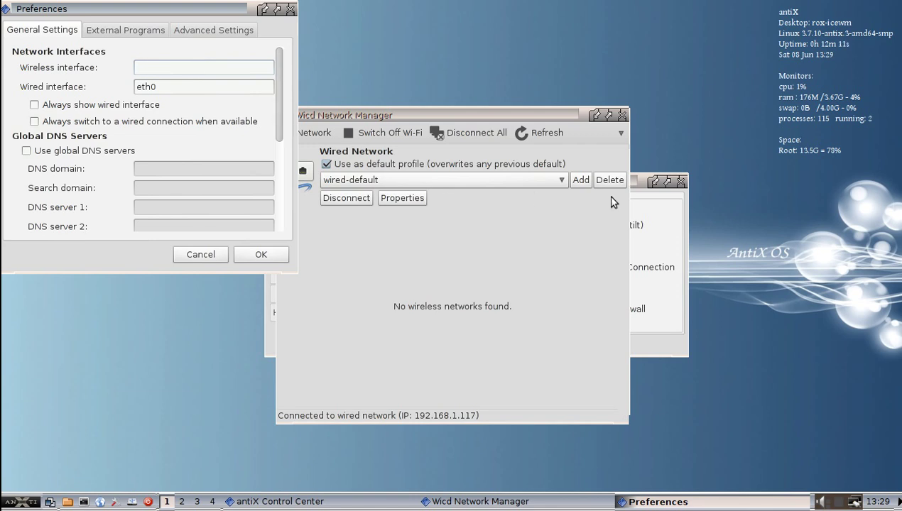
# Open System Information from the Control Center's hardware tools and display the complete list of network interfaces.
pyautogui.click(681, 199)
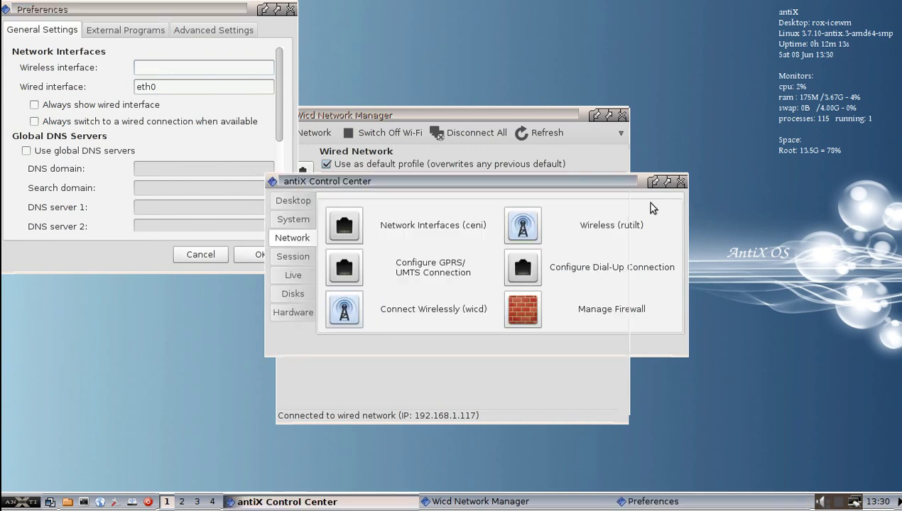
pyautogui.click(289, 314)
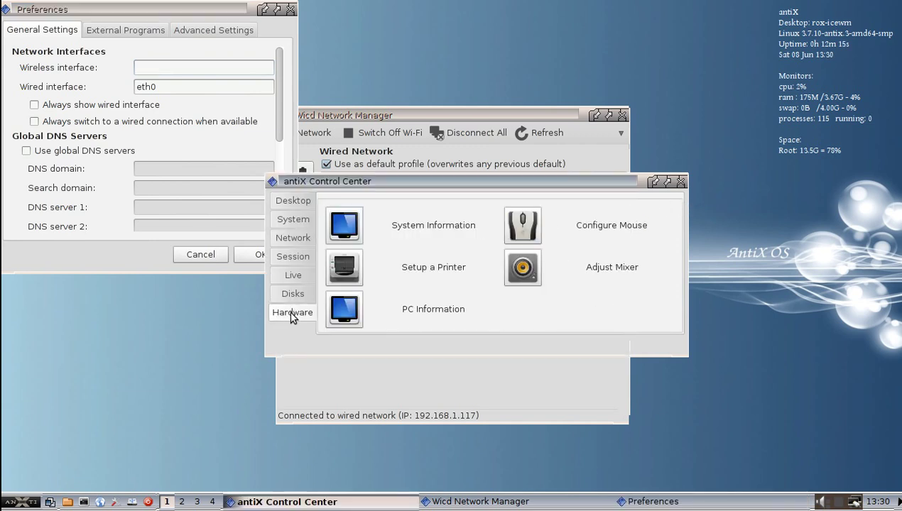
pyautogui.click(343, 230)
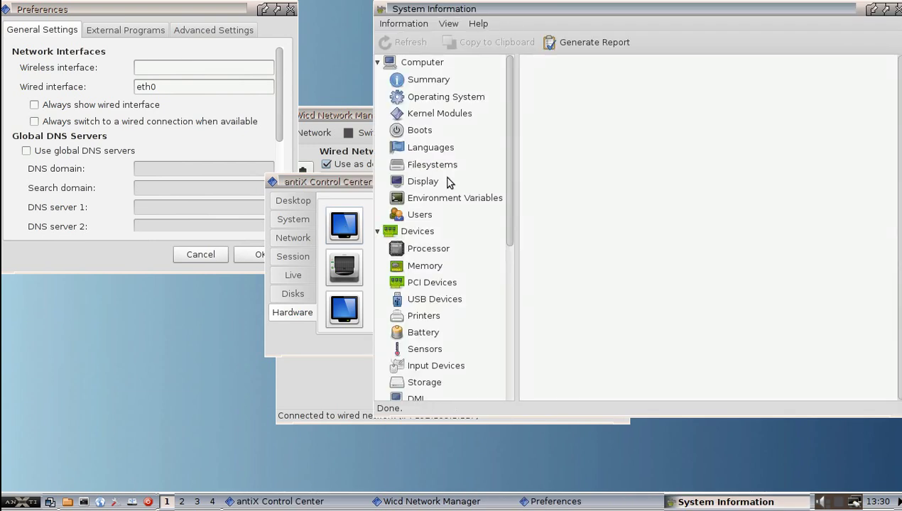
pyautogui.moveTo(504, 188); pyautogui.dragTo(493, 285)
pyautogui.click(436, 280)
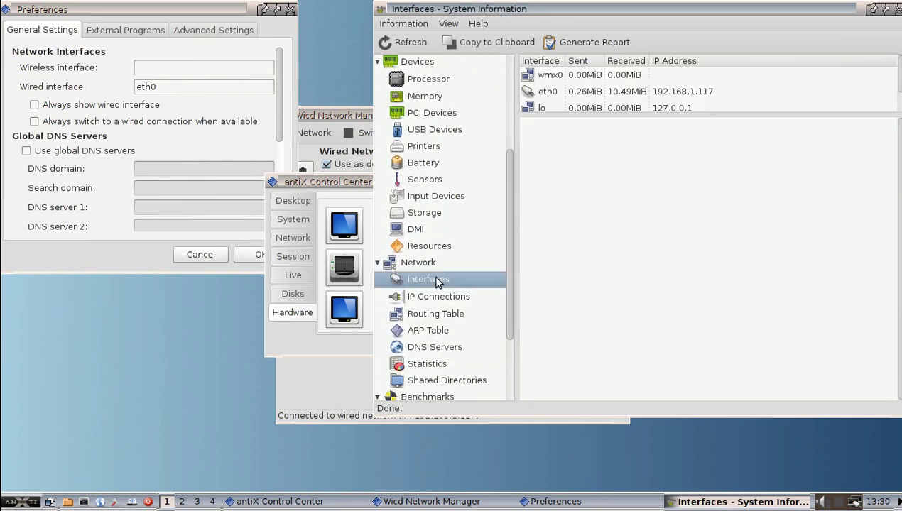
pyautogui.moveTo(566, 114); pyautogui.dragTo(573, 176)
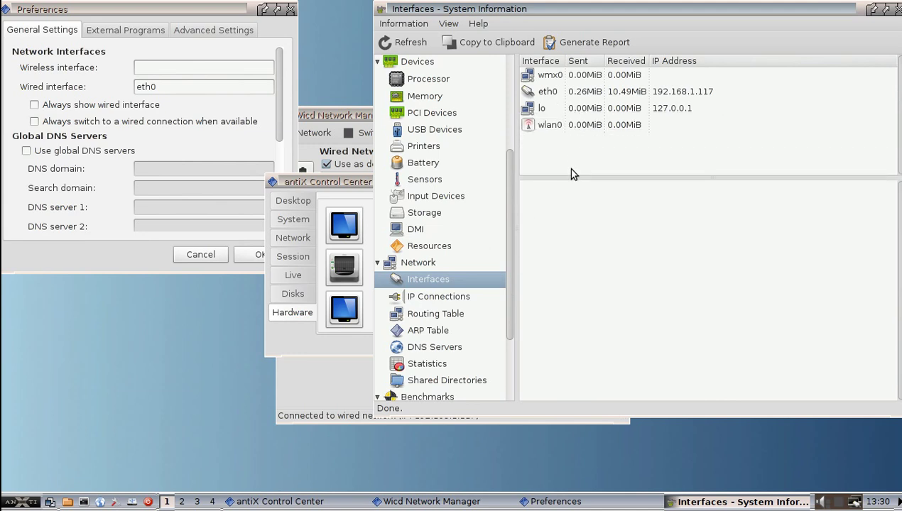
# Examine the adapter properties of wmx0, eth0, lo and wlan0 to identify the wireless interface.
pyautogui.click(547, 79)
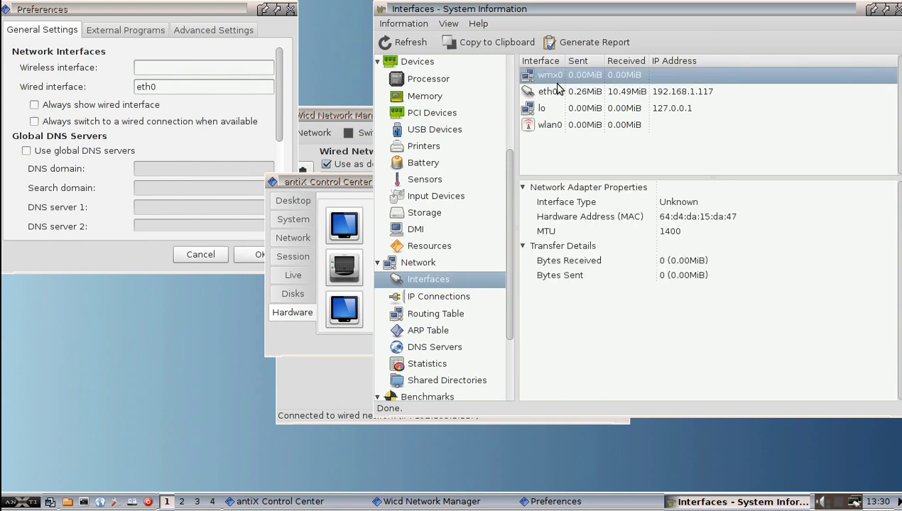
pyautogui.click(545, 97)
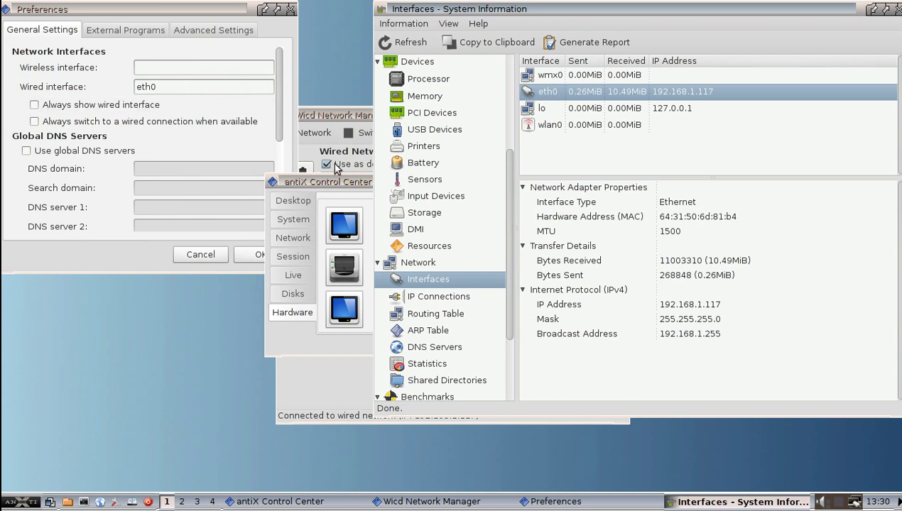
pyautogui.click(545, 112)
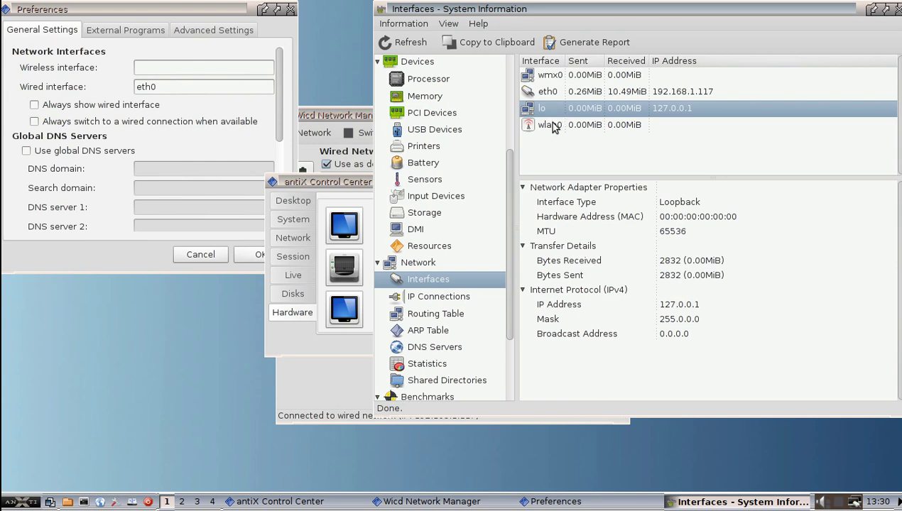
pyautogui.click(551, 130)
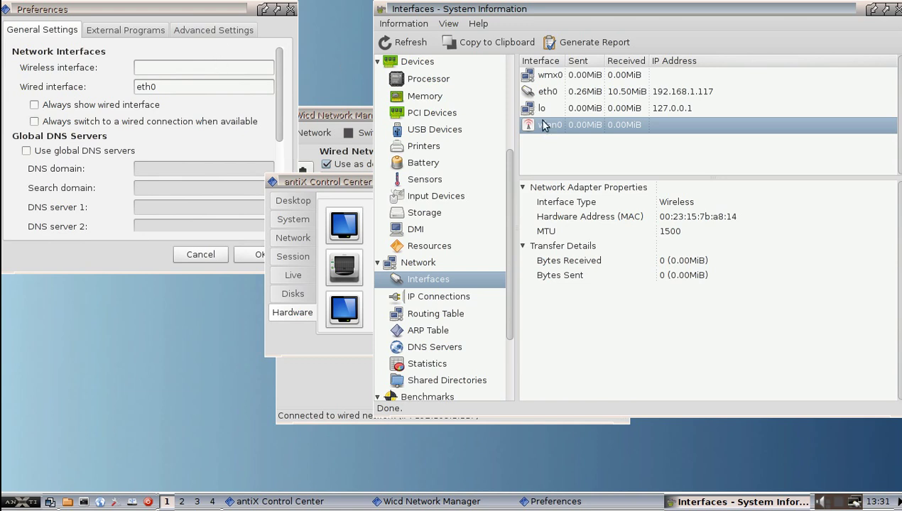
# Set the wireless interface to wlan0 in the Wicd preferences, save them, and close System Information.
pyautogui.click(174, 67)
pyautogui.write('wlan0')
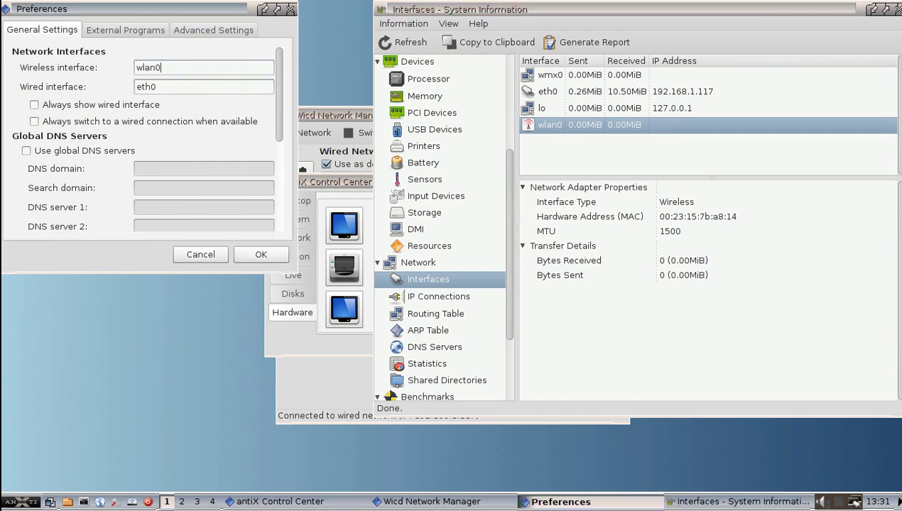
pyautogui.click(256, 254)
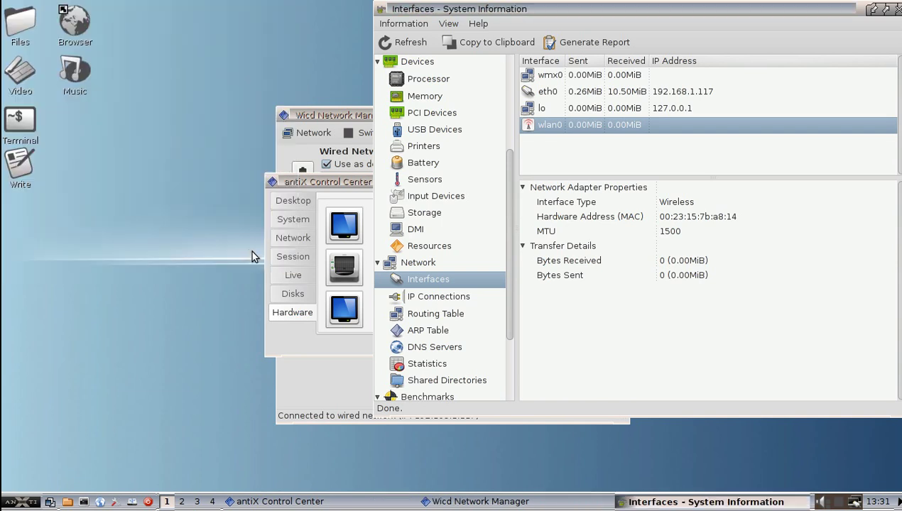
pyautogui.click(896, 10)
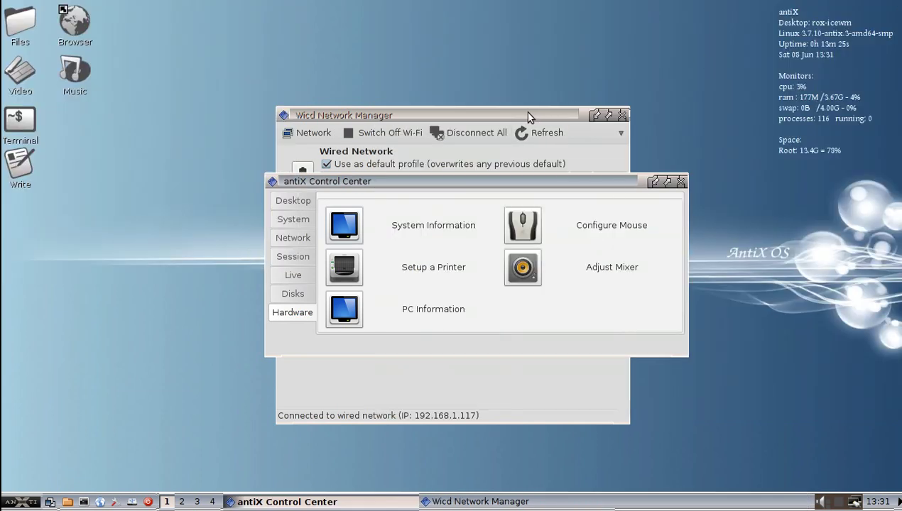
# Refresh the network list in Wicd Network Manager and look through the available wireless networks.
pyautogui.click(528, 116)
pyautogui.click(538, 134)
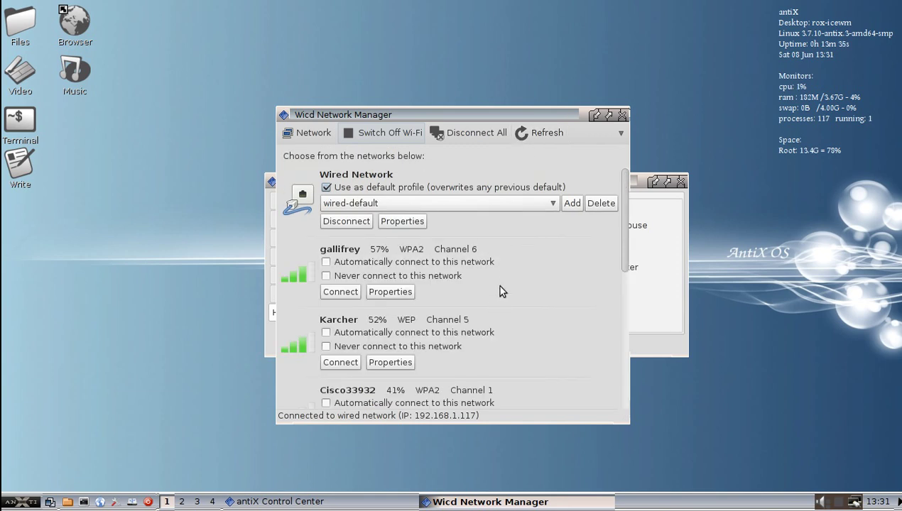
pyautogui.scroll(-5, 453, 277)
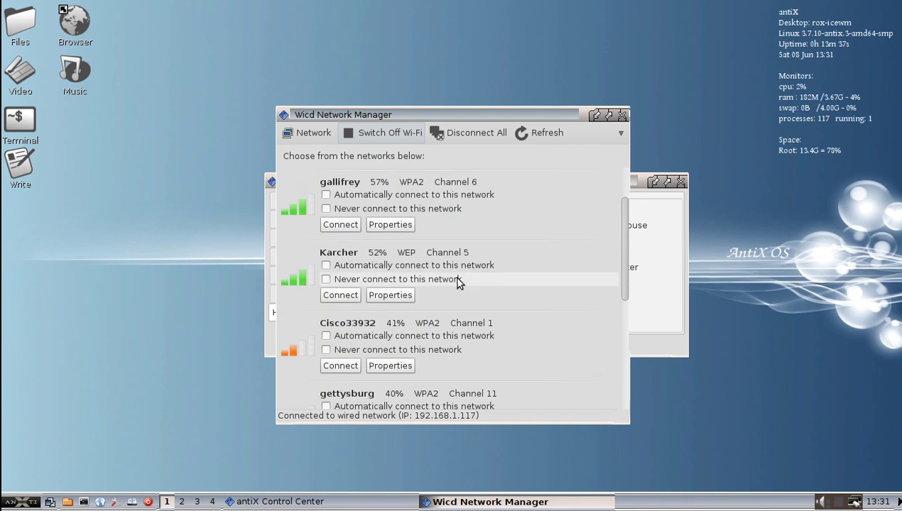
pyautogui.scroll(5, 455, 284)
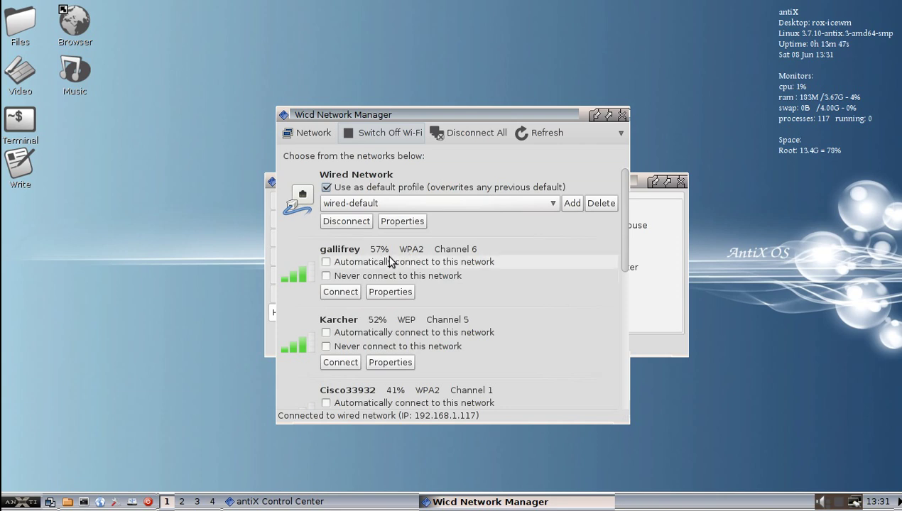
# Open the properties of the gallifrey network and choose WPA 1/2 (Hex [0-9/A-F]) encryption.
pyautogui.click(384, 292)
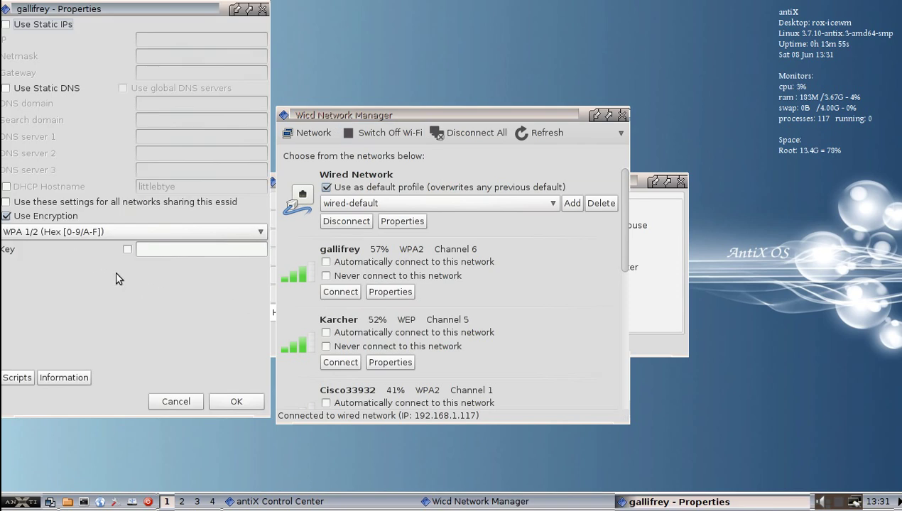
pyautogui.click(176, 248)
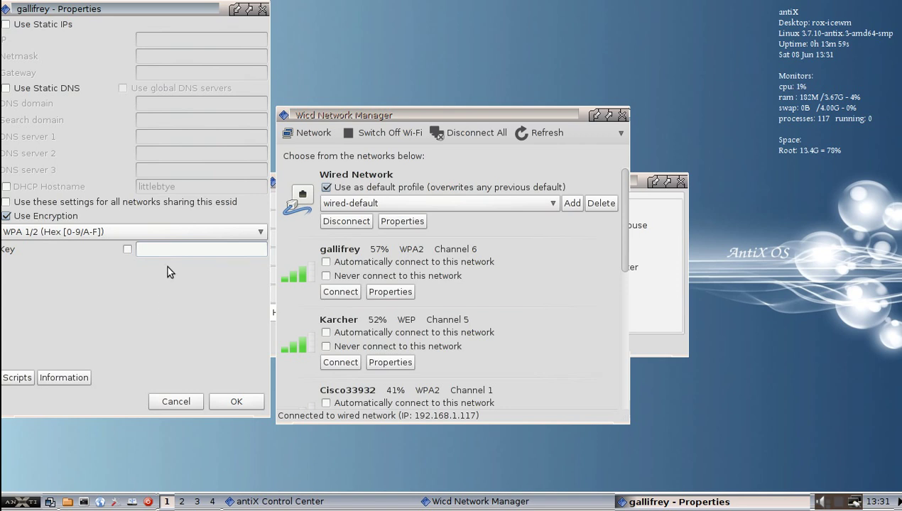
pyautogui.click(170, 234)
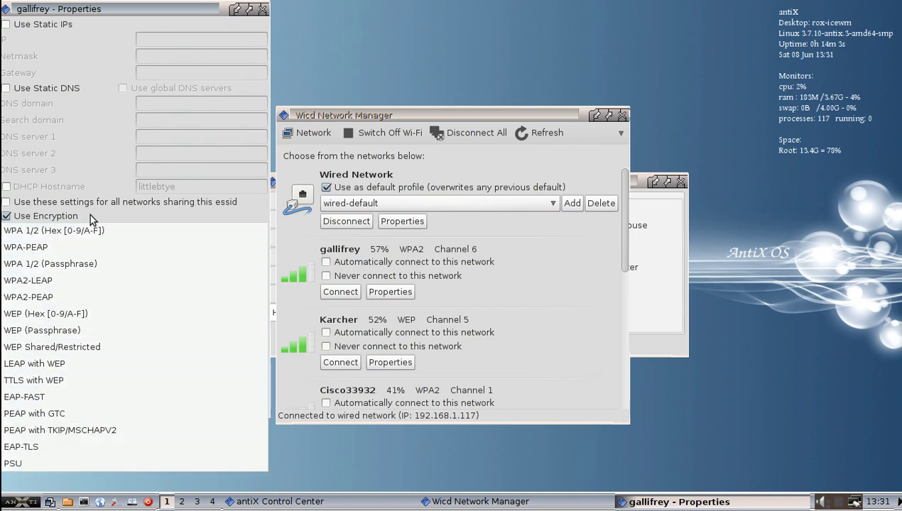
pyautogui.click(71, 230)
# Enter the wireless key for the gallifrey network and save its properties.
pyautogui.click(160, 249)
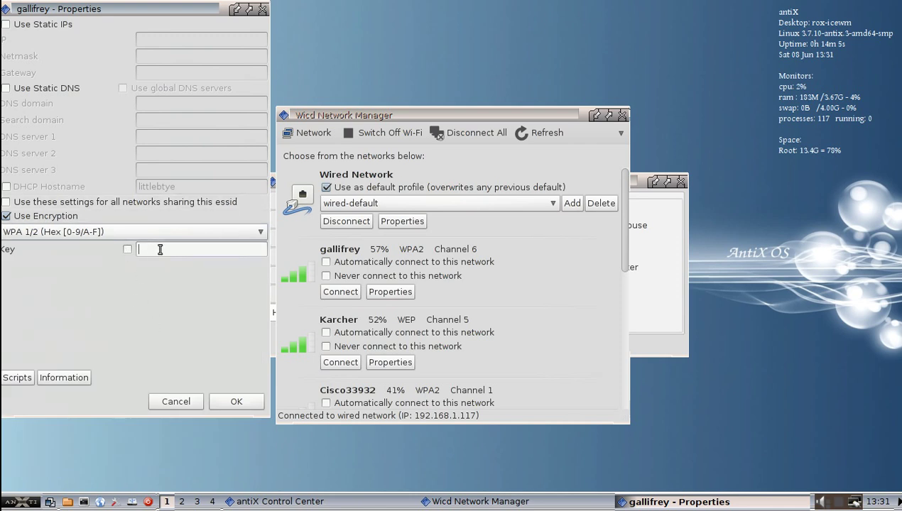
pyautogui.write('••••••••••')
pyautogui.press('BackSpace')
pyautogui.press('BackSpace')
pyautogui.press('BackSpace')
pyautogui.press('BackSpace')
pyautogui.press('BackSpace')
pyautogui.press('BackSpace')
pyautogui.press('BackSpace')
pyautogui.press('BackSpace')
pyautogui.press('BackSpace')
pyautogui.press('BackSpace')
pyautogui.write('•••••••••••')
pyautogui.click(234, 403)
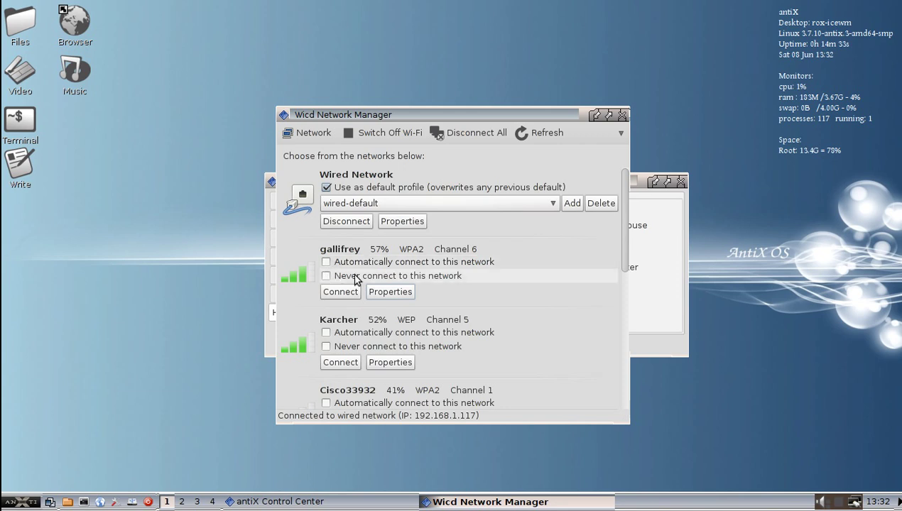
# Close Wicd Network Manager and reopen it, once from the Control Center's network tools and once from the system tray.
pyautogui.click(623, 115)
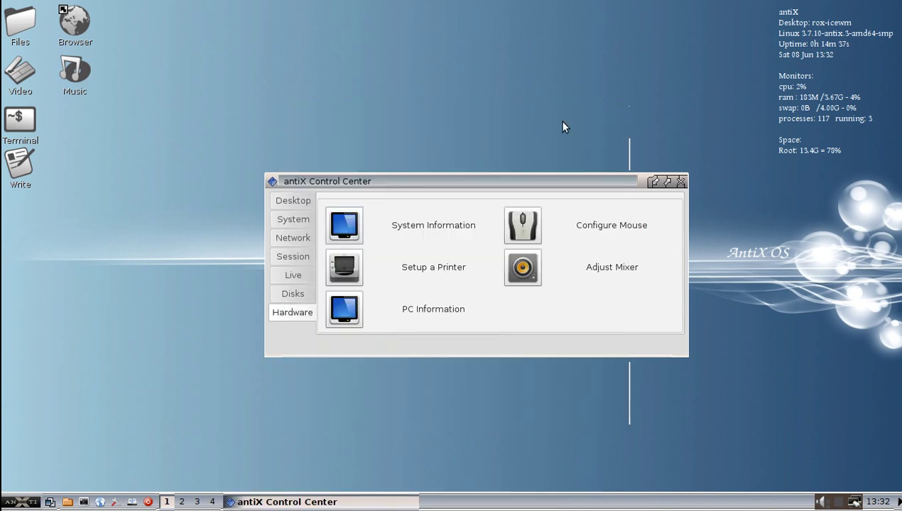
pyautogui.click(280, 238)
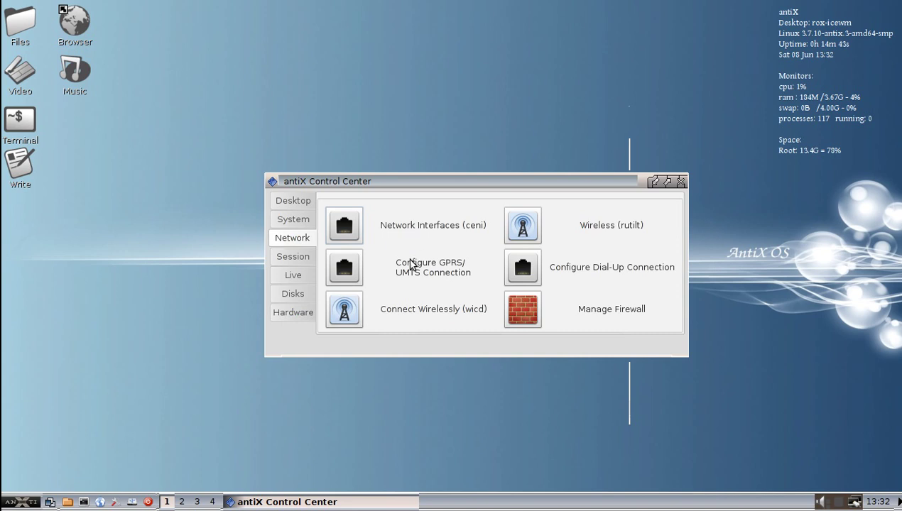
pyautogui.click(356, 311)
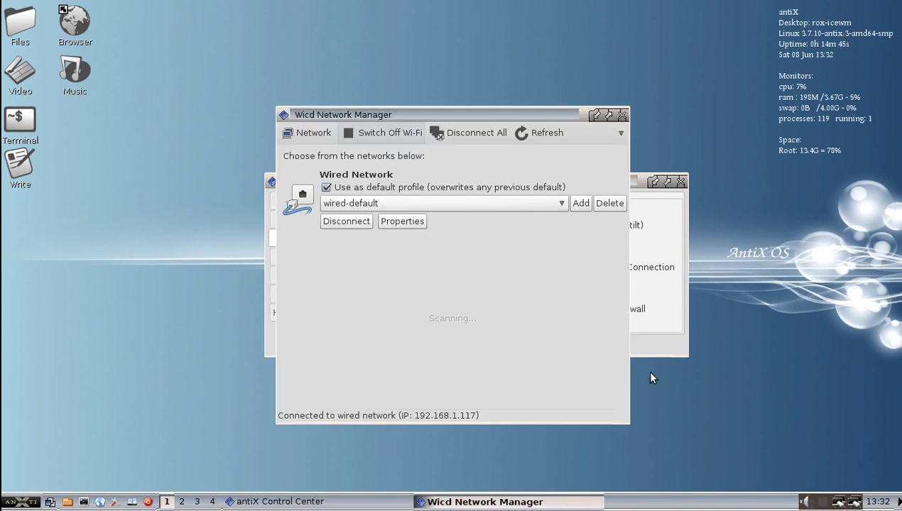
pyautogui.click(623, 116)
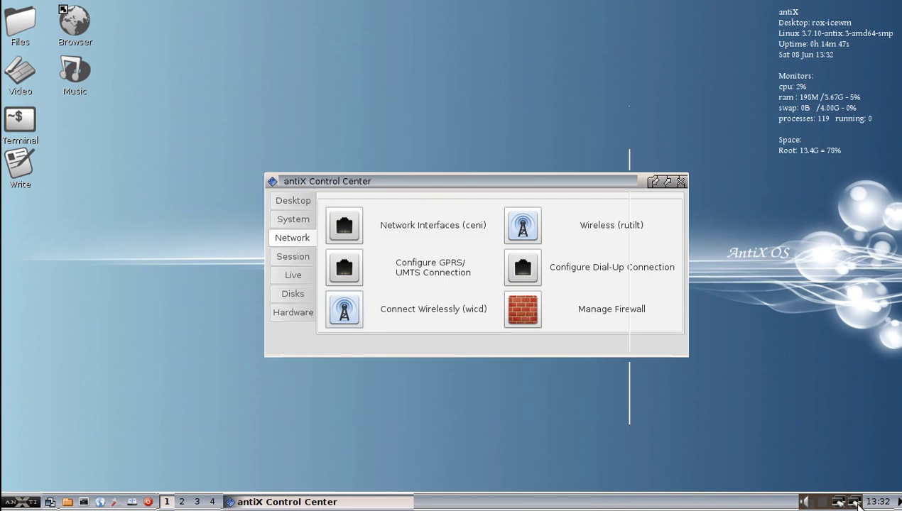
pyautogui.rightClick(856, 503)
pyautogui.click(833, 502)
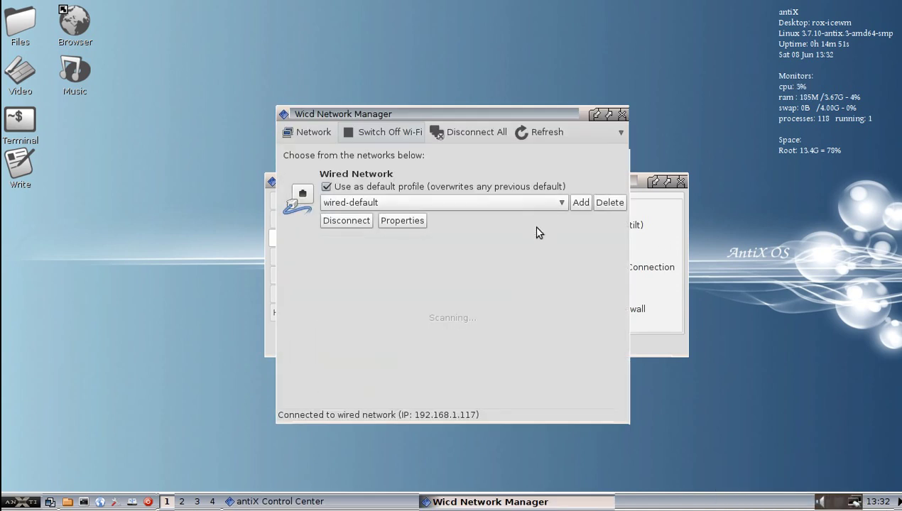
# Enable global DNS servers in the Wicd preferences, with 8.8.8.8 as DNS server 1 and 8.8.4.4 as DNS server 2, and save.
pyautogui.click(622, 132)
pyautogui.click(632, 150)
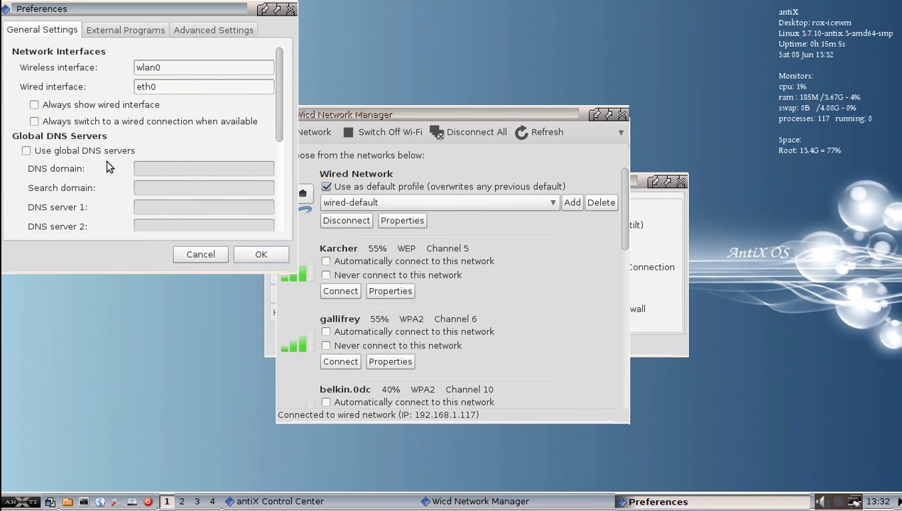
pyautogui.scroll(-1, 108, 167)
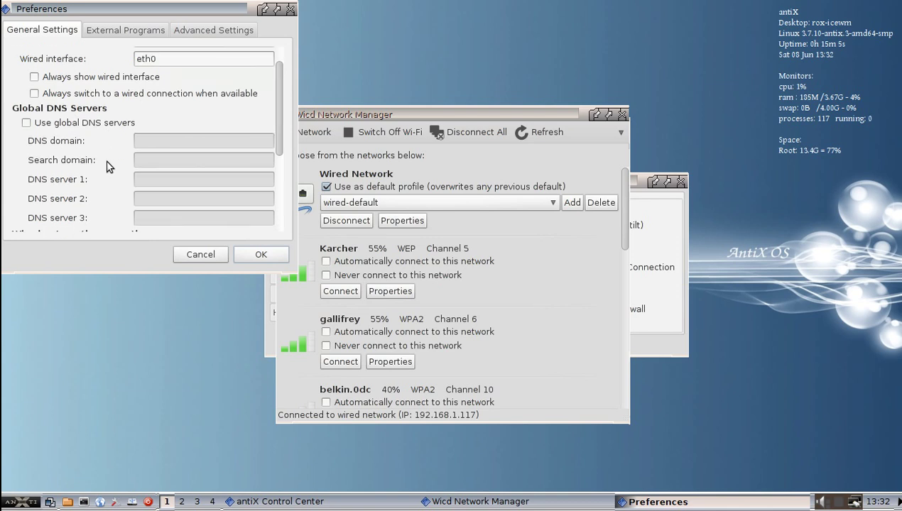
pyautogui.click(45, 125)
pyautogui.click(165, 179)
pyautogui.write('8.8.8.8')
pyautogui.press('Tab')
pyautogui.write('8.8.4.4.')
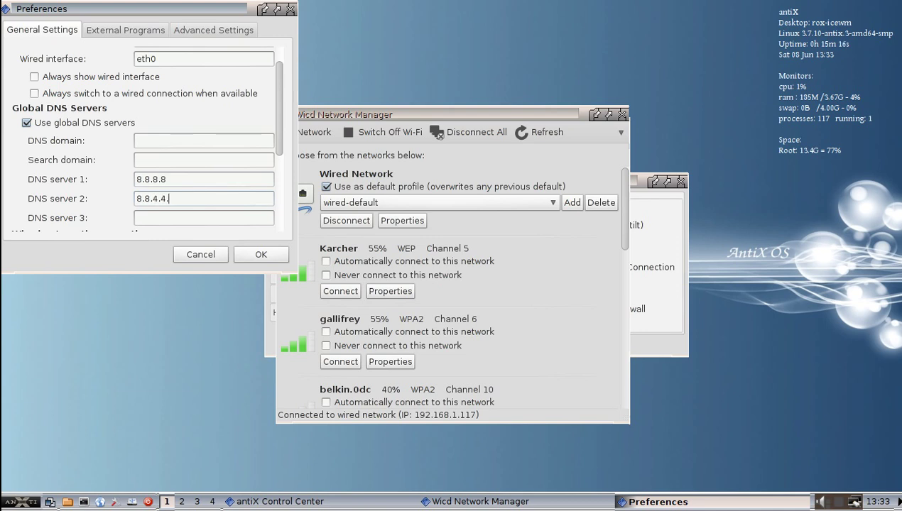
pyautogui.press('BackSpace')
pyautogui.scroll(-2, 281, 163)
pyautogui.scroll(-1, 282, 164)
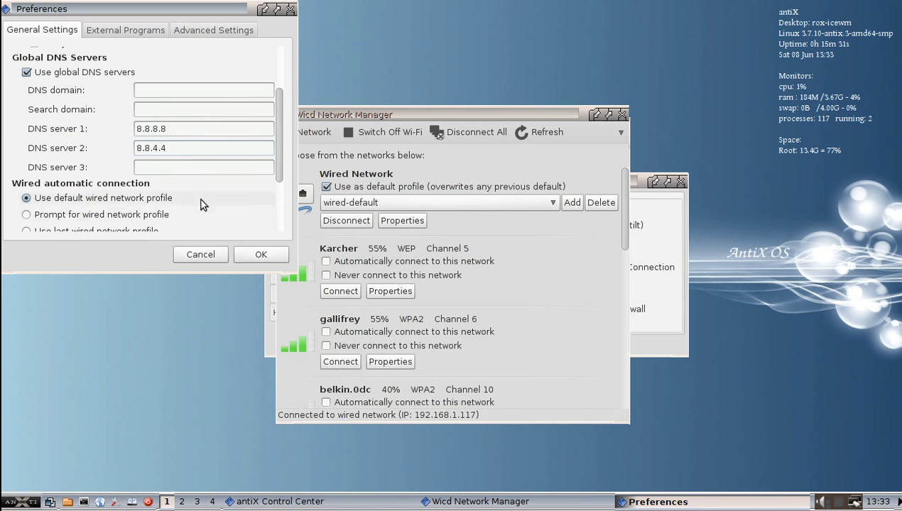
pyautogui.click(252, 255)
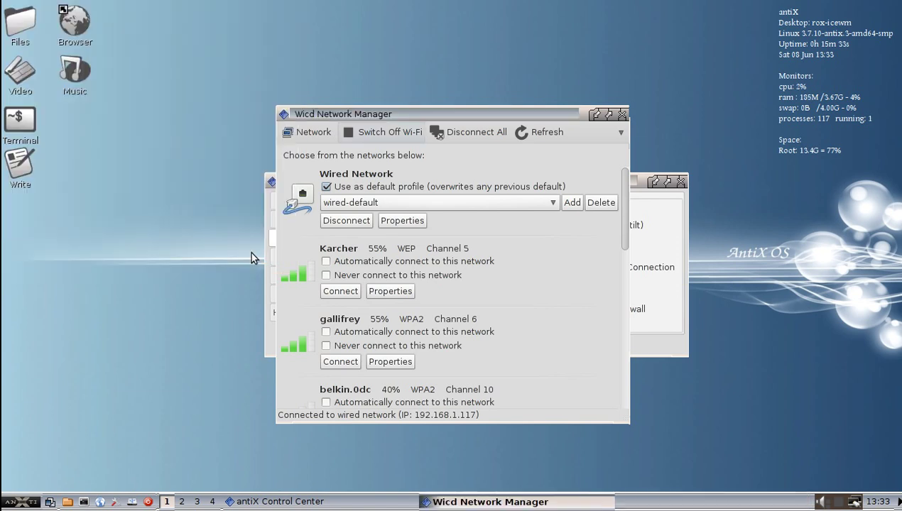
# Set the gallifrey network to use static DNS with the global DNS servers and save its properties.
pyautogui.click(395, 364)
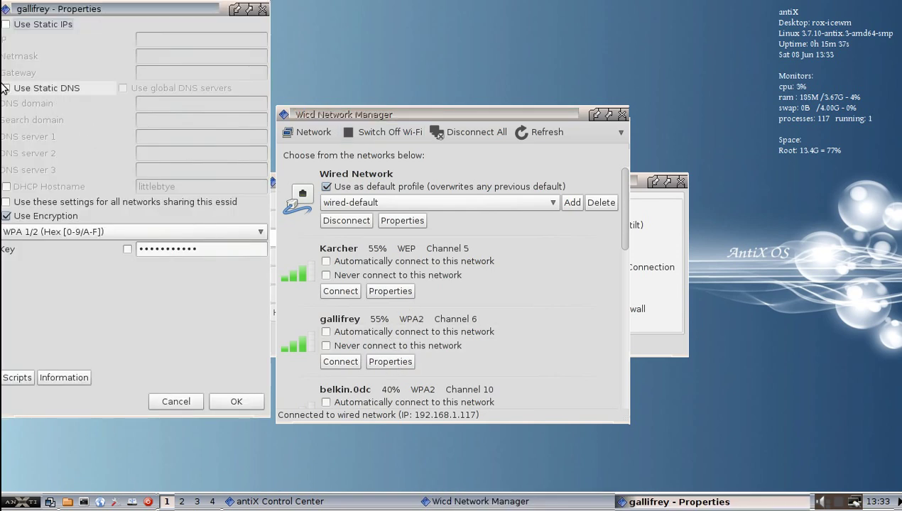
pyautogui.click(7, 89)
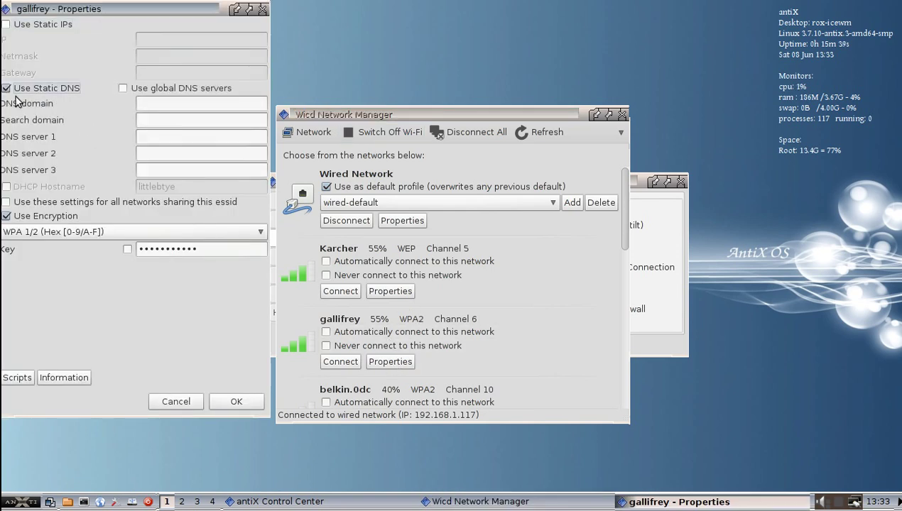
pyautogui.click(123, 88)
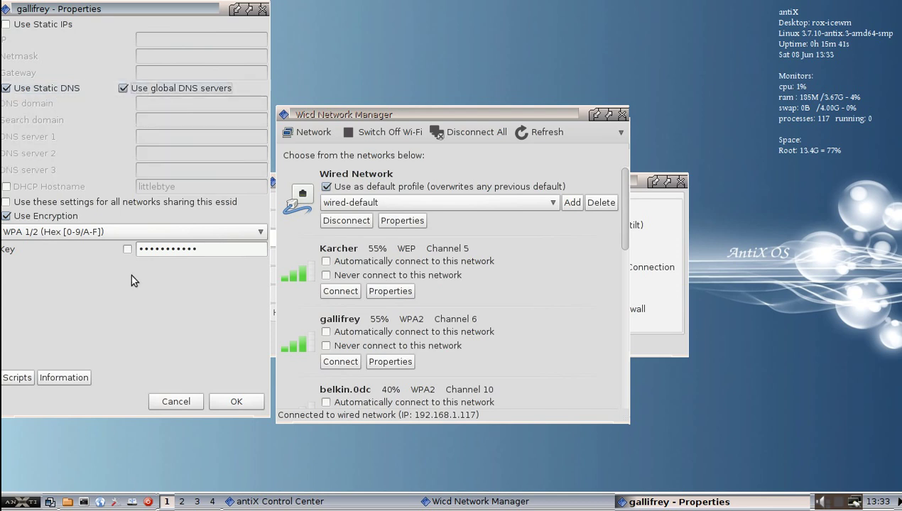
pyautogui.click(237, 402)
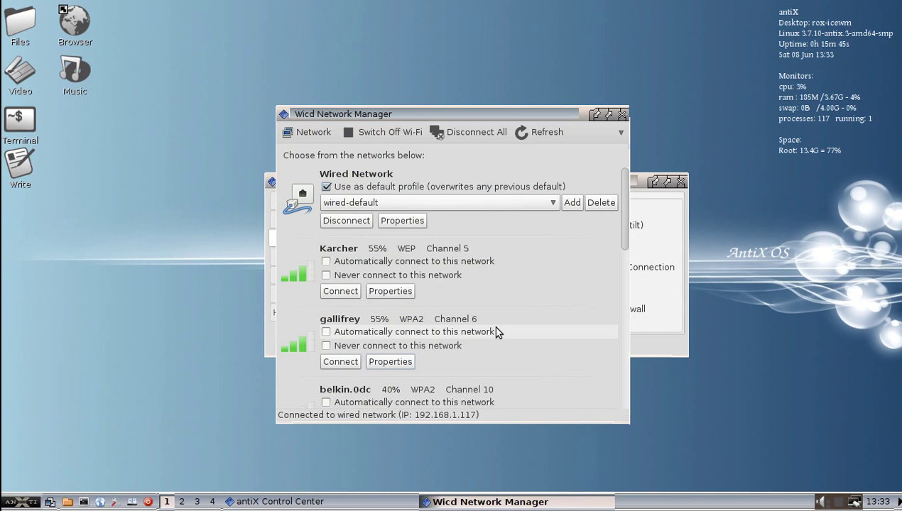
# Close Wicd Network Manager and quit its system tray client.
pyautogui.click(622, 115)
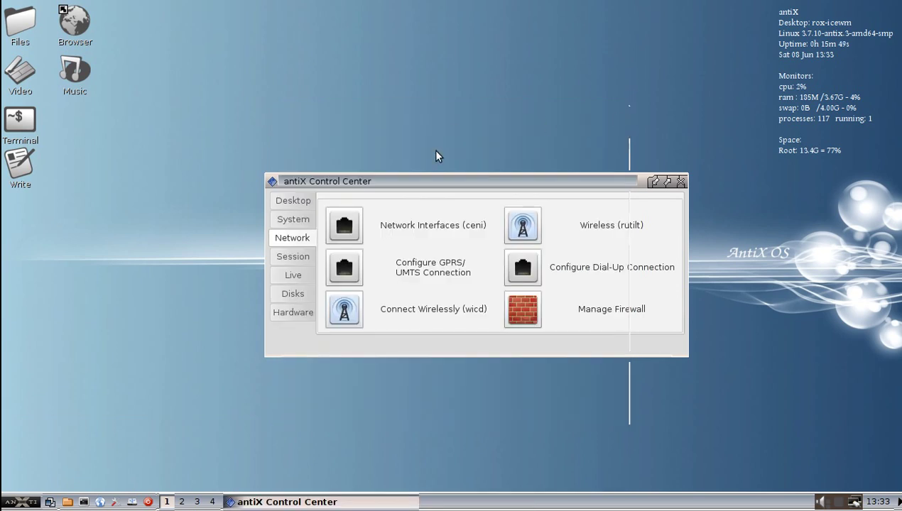
pyautogui.rightClick(853, 506)
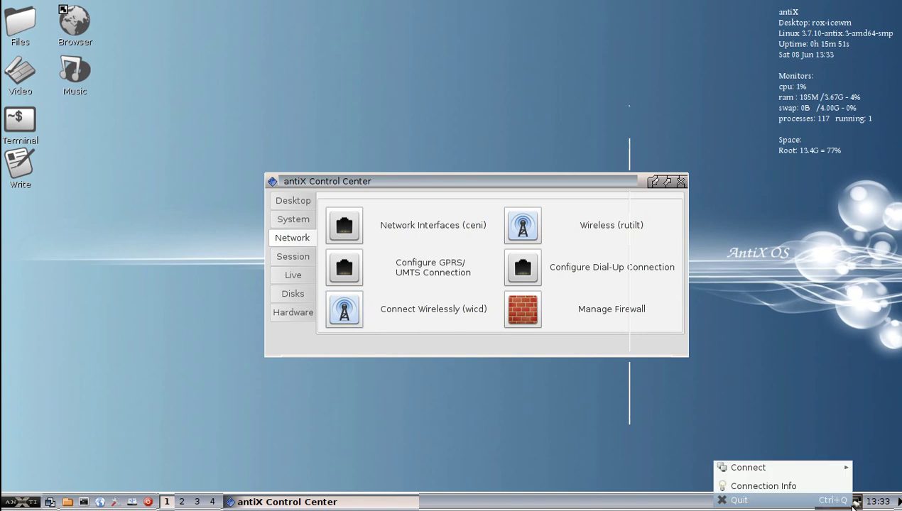
pyautogui.click(819, 500)
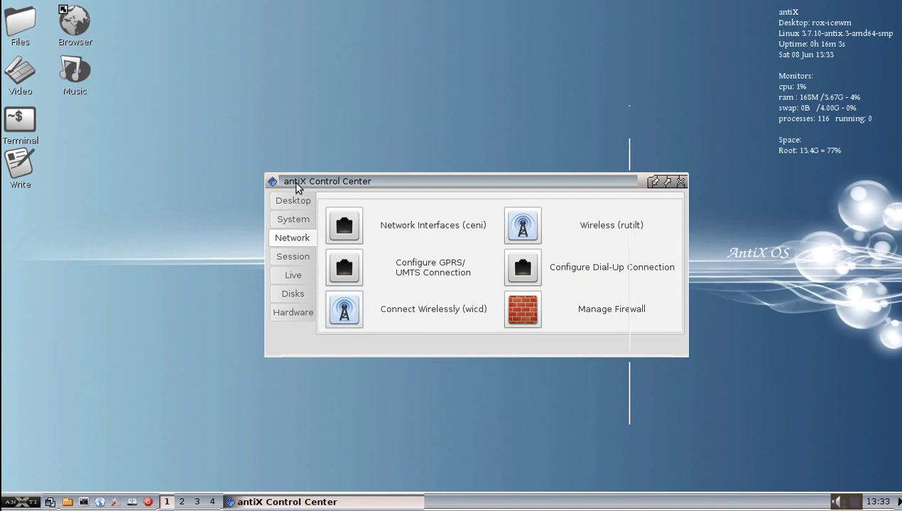
pyautogui.click(298, 202)
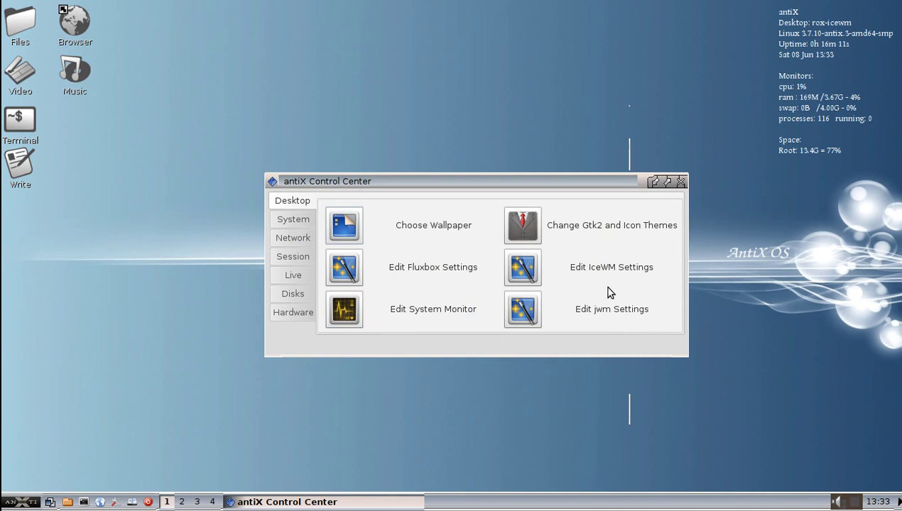
pyautogui.click(522, 268)
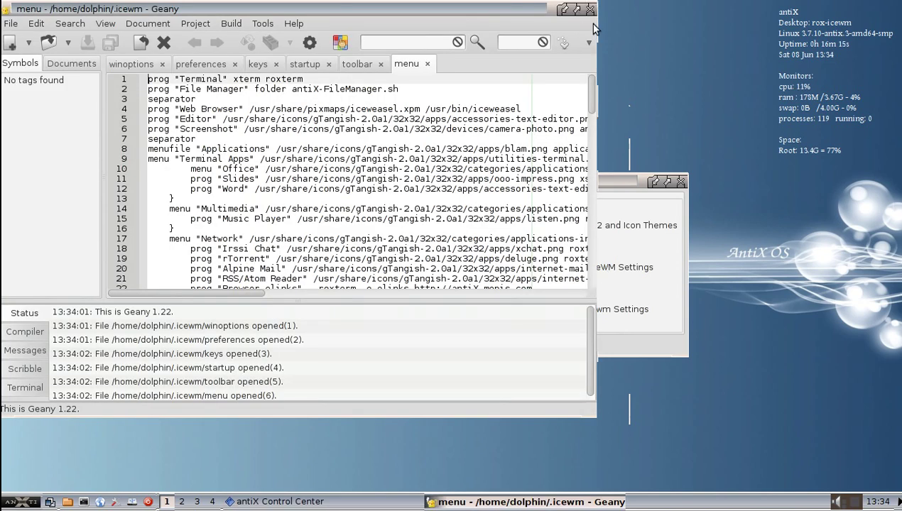
pyautogui.moveTo(726, 34); pyautogui.dragTo(774, 35)
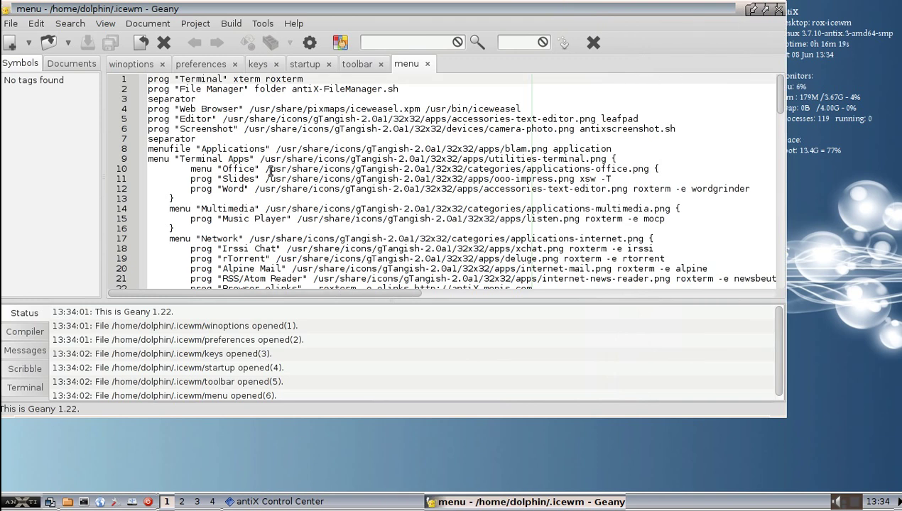
pyautogui.click(359, 64)
pyautogui.click(306, 65)
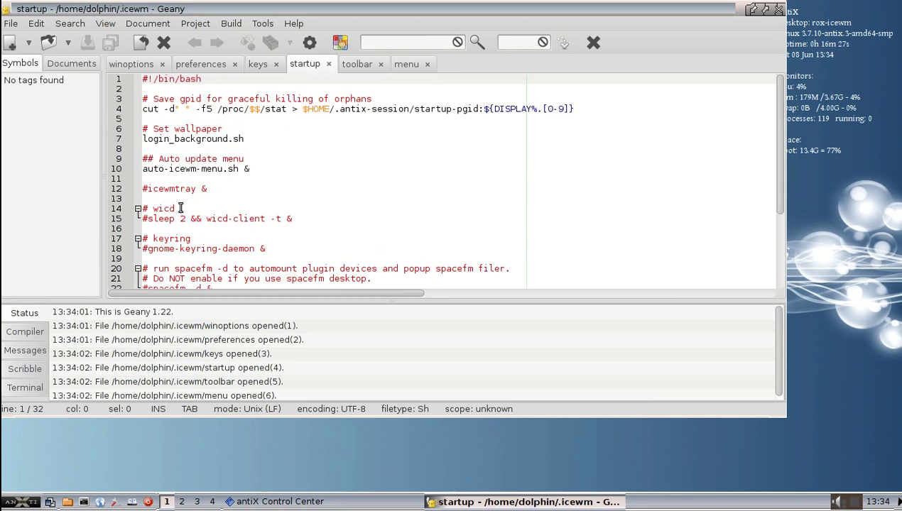
# Uncomment the "sleep 2 && wicd-client -t &" line in the IceWM startup file, save it and close the editor.
pyautogui.click(144, 219)
pyautogui.press('Delete')
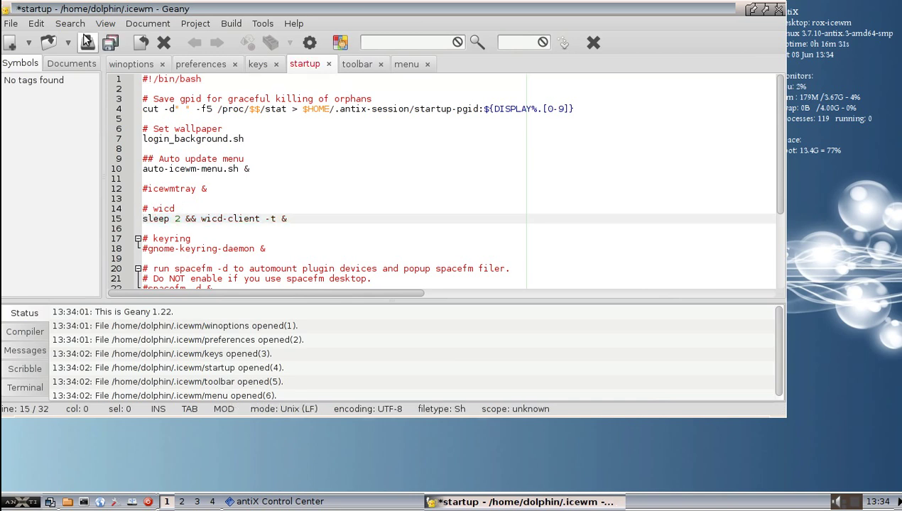
pyautogui.click(110, 43)
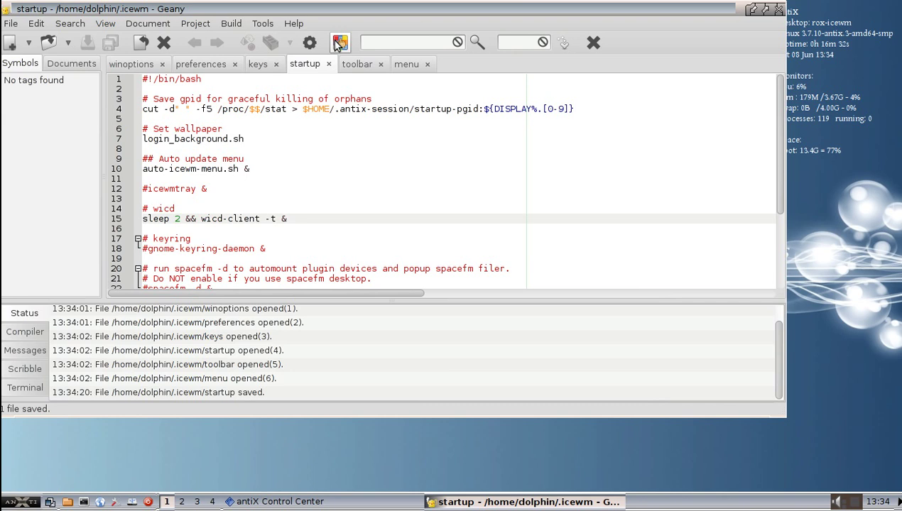
pyautogui.click(778, 9)
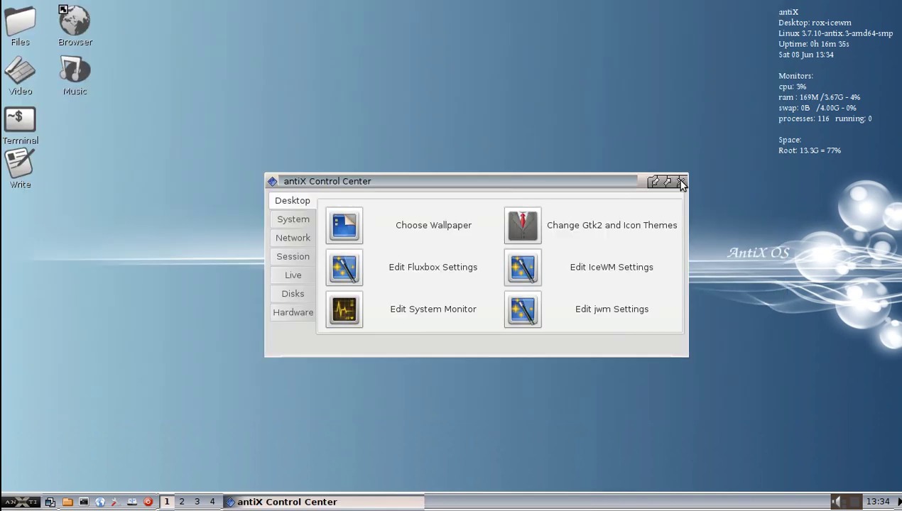